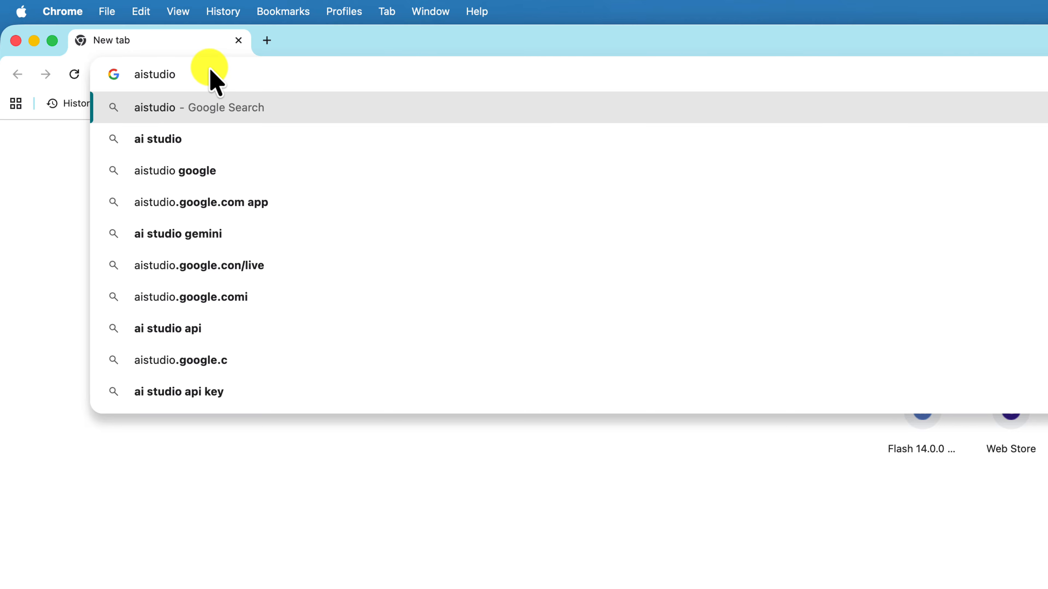
# Open the Google AI Studio website at aistudio.google.com.
pyautogui.write('.')
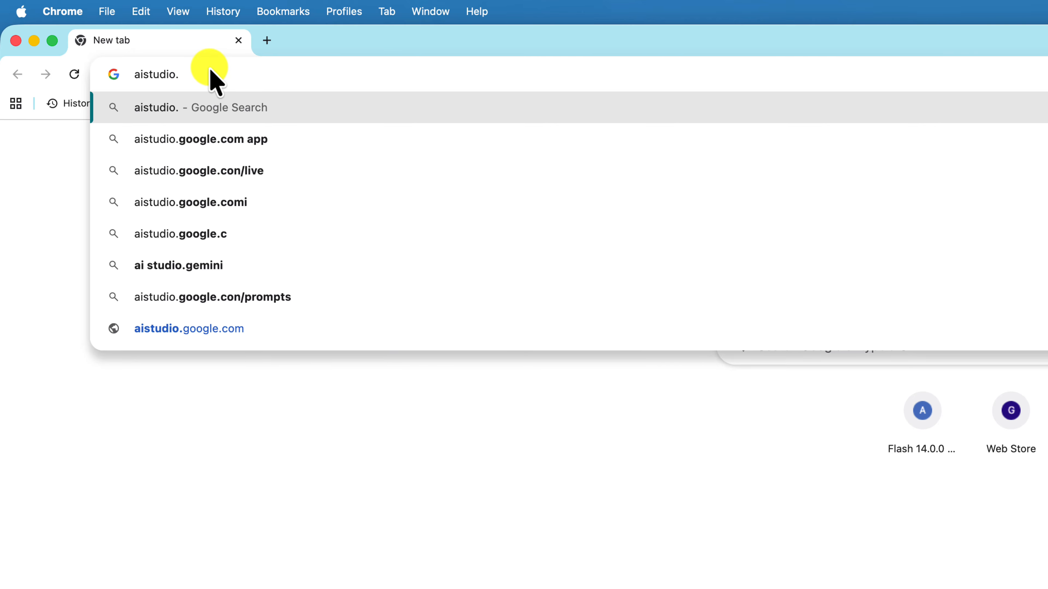
pyautogui.write('google.com')
pyautogui.press('Return')
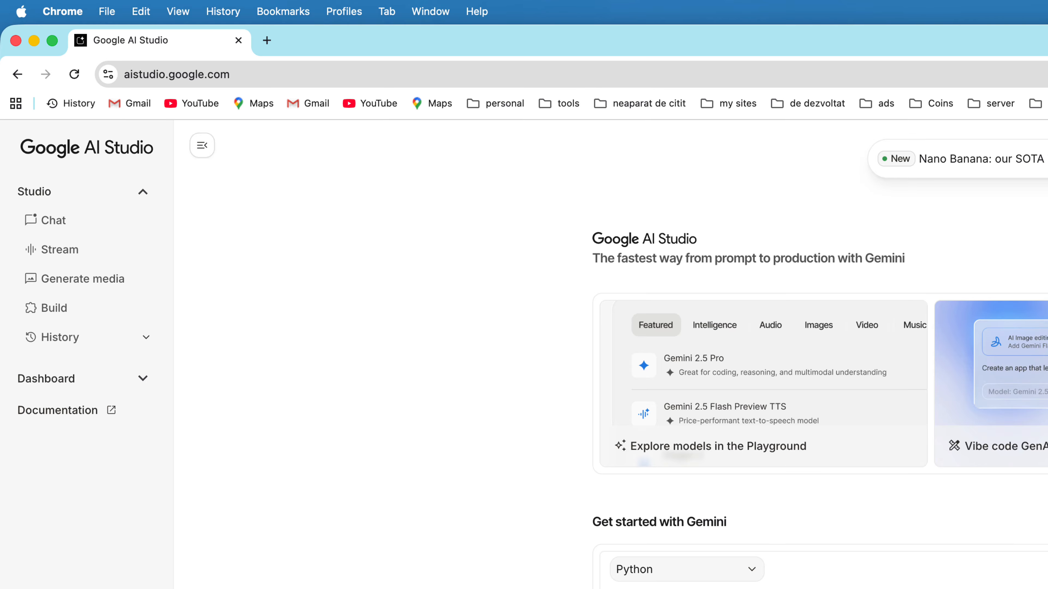
# Open the Nano Banana (Gemini 2.5 Flash Image) model from the generative media models.
pyautogui.click(36, 229)
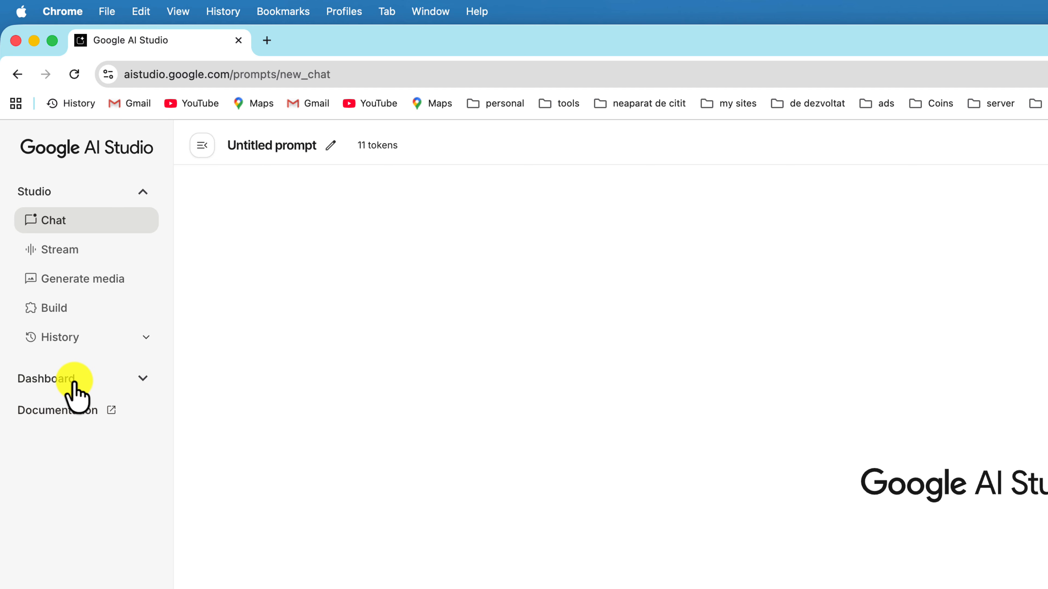
pyautogui.click(94, 291)
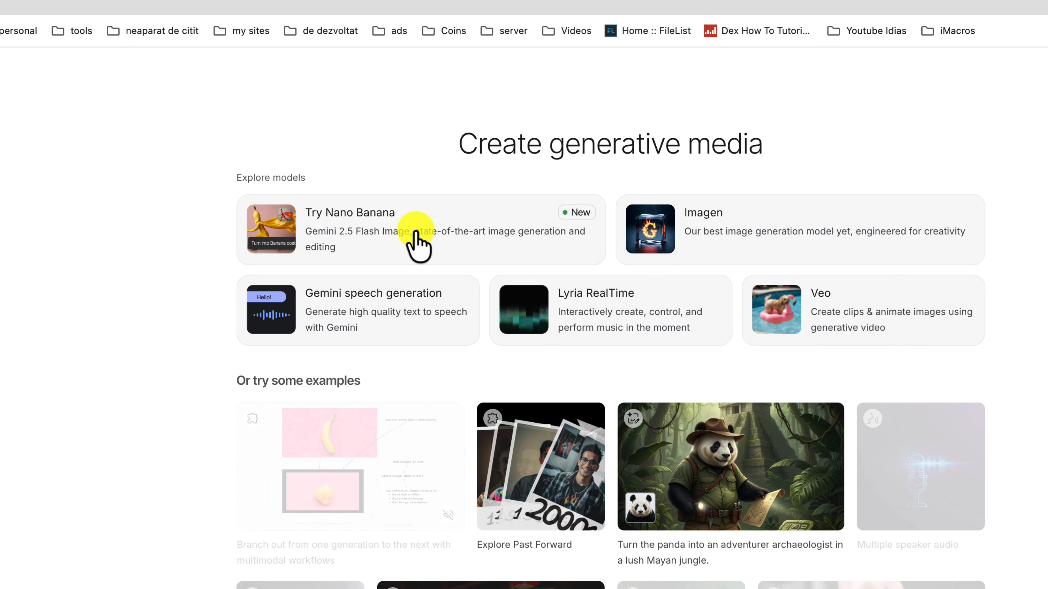
pyautogui.click(415, 241)
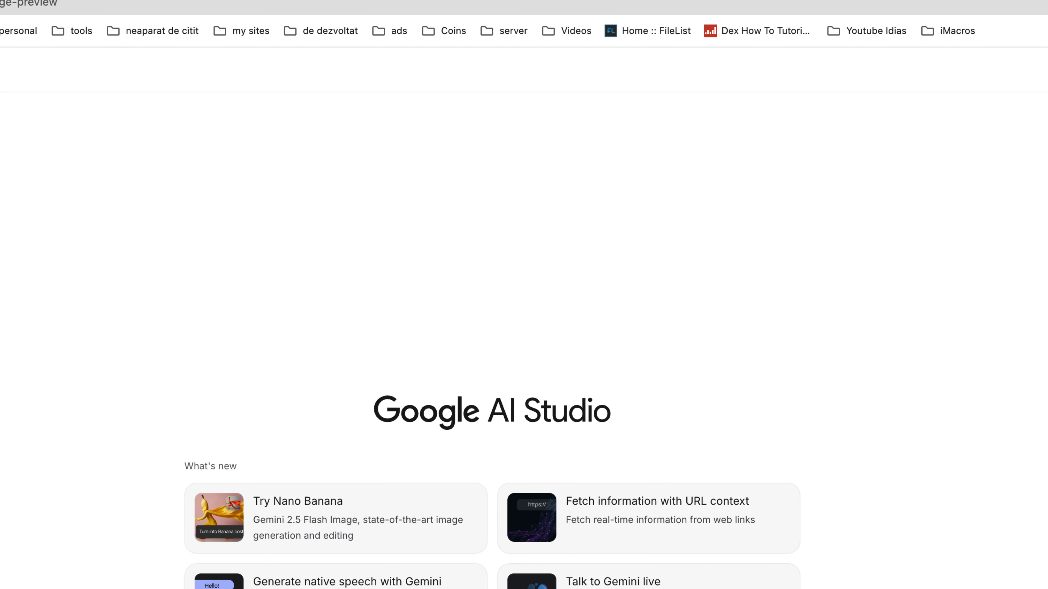
# Run the prompt "generate an image a photorealistic, fluffy corgi wearing a tiny superhero cape, standing on a windy cliff ar sunset, cinematic lighting, epic style".
pyautogui.click(430, 538)
pyautogui.press('super+a')
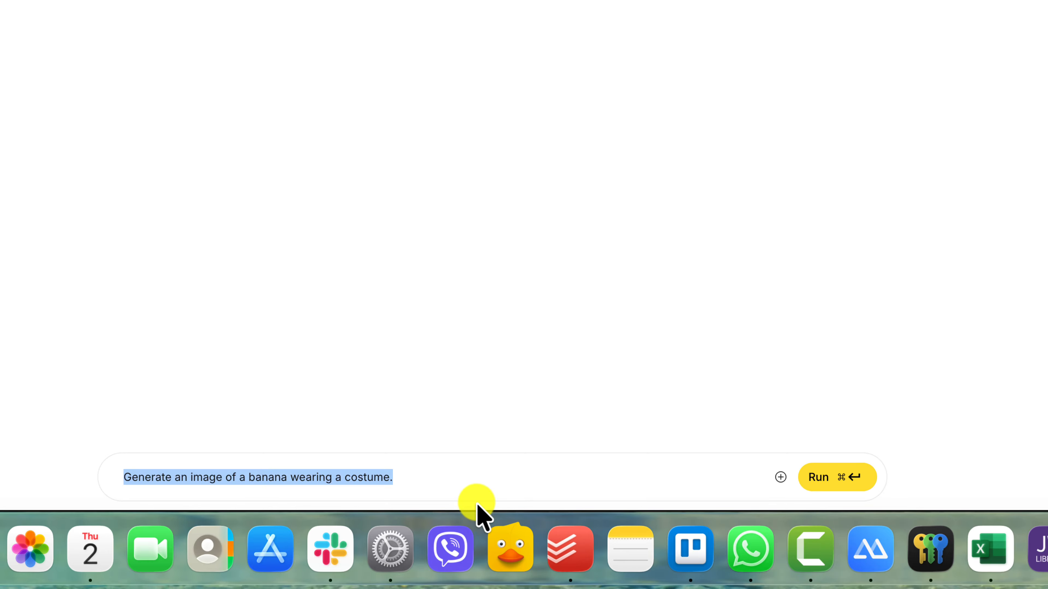
pyautogui.write('genera')
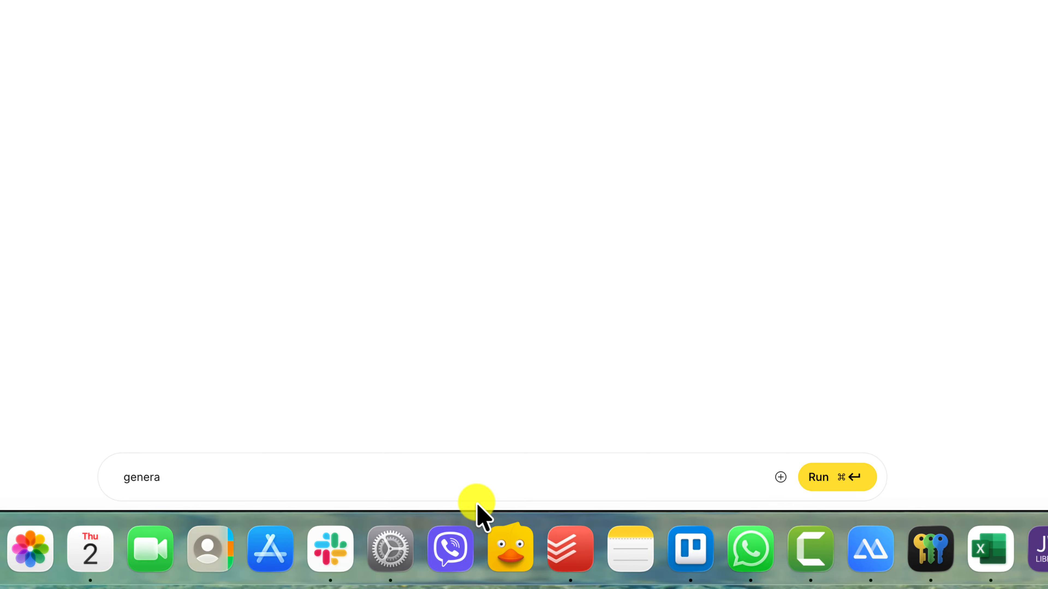
pyautogui.press('BackSpace')
pyautogui.write('ate an image')
pyautogui.write('a photorealistic, fluffy corgi wearing a tiny superhero cape, standing on a windy cliff ar sunset, cinematic lighting, epic style')
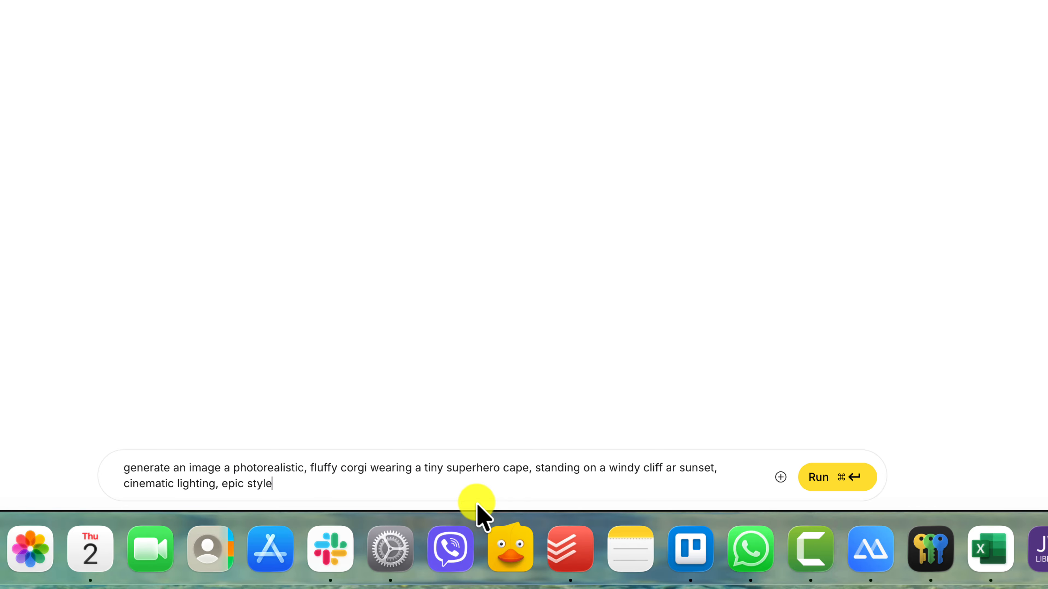
pyautogui.click(827, 479)
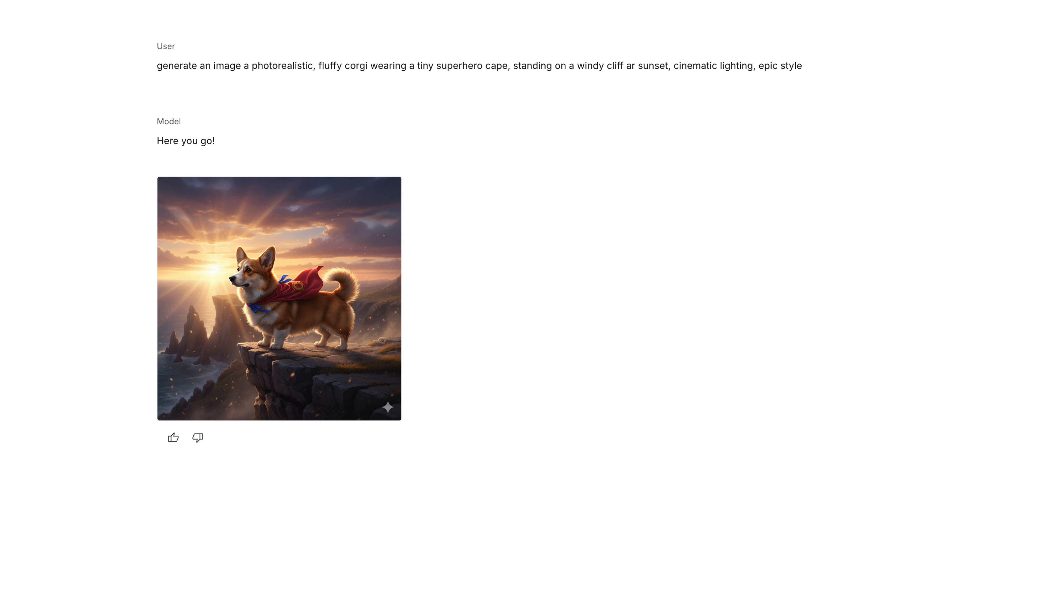
# View the generated corgi image enlarged, close the preview, and rerun the model's response for a new version.
pyautogui.moveTo(279, 307)
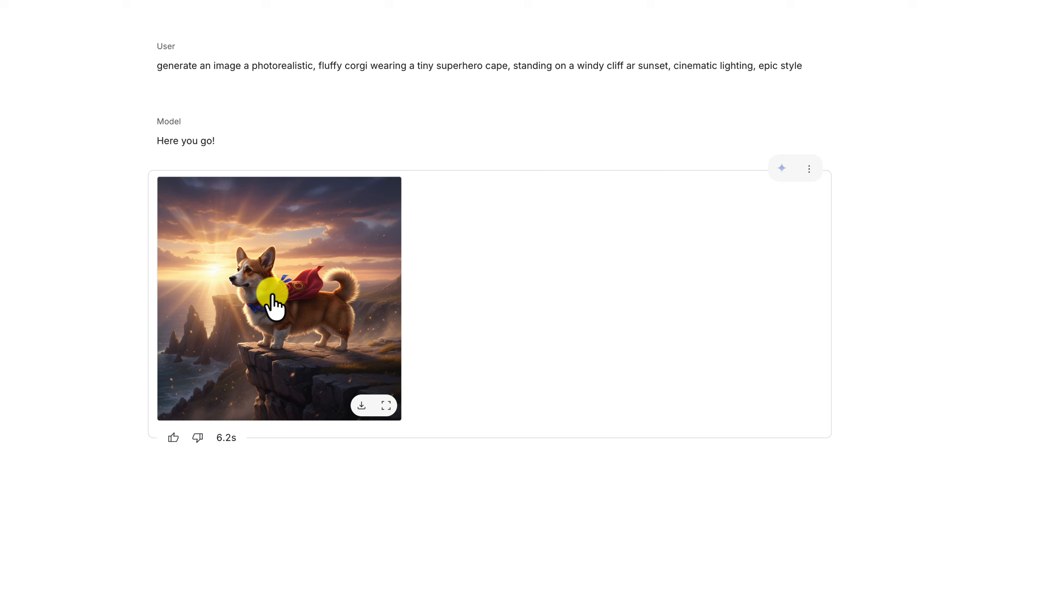
pyautogui.click(286, 332)
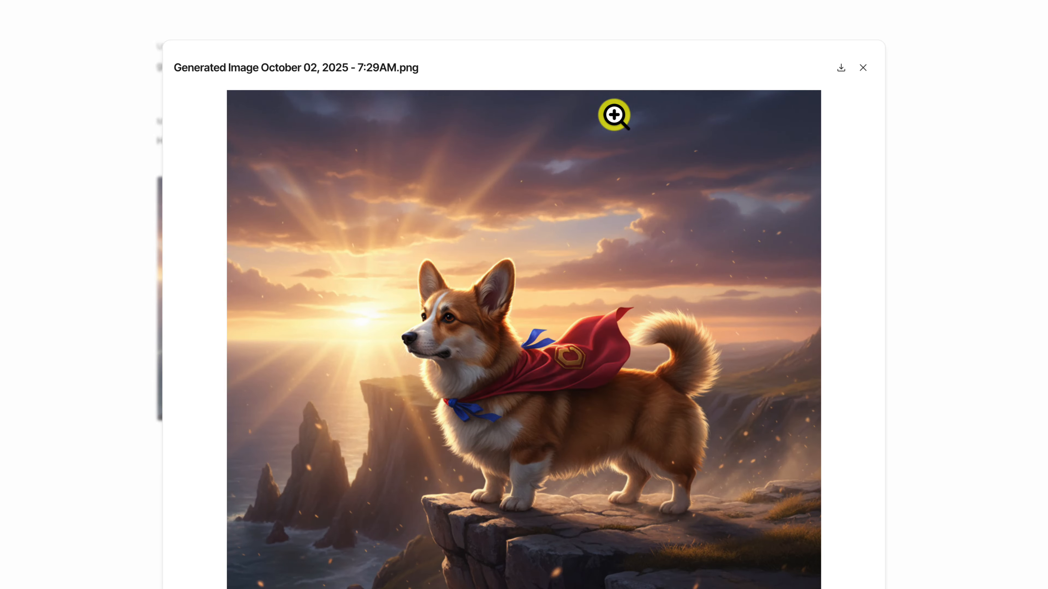
pyautogui.click(957, 356)
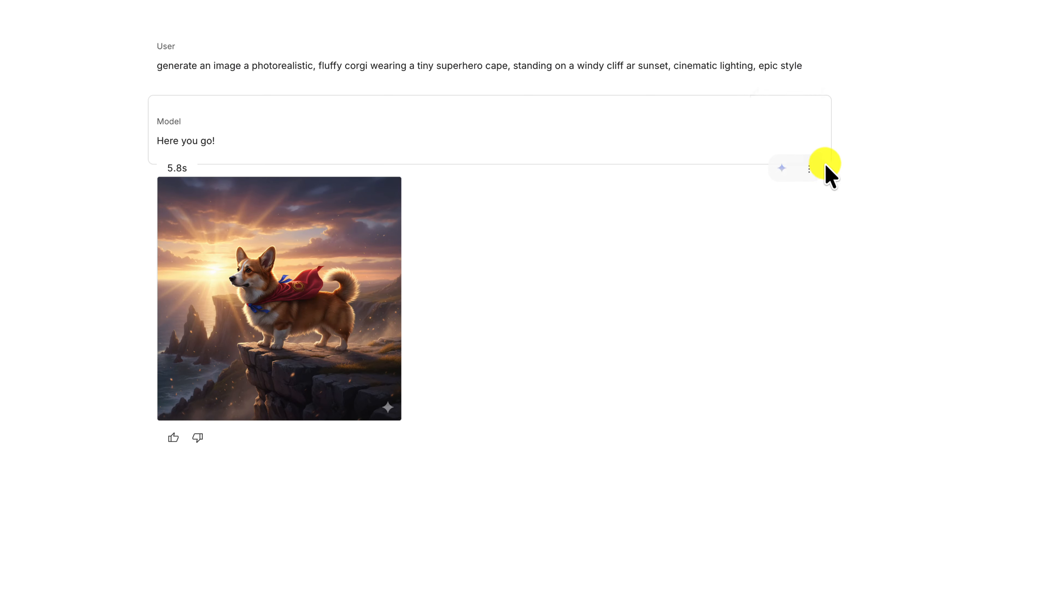
pyautogui.click(782, 170)
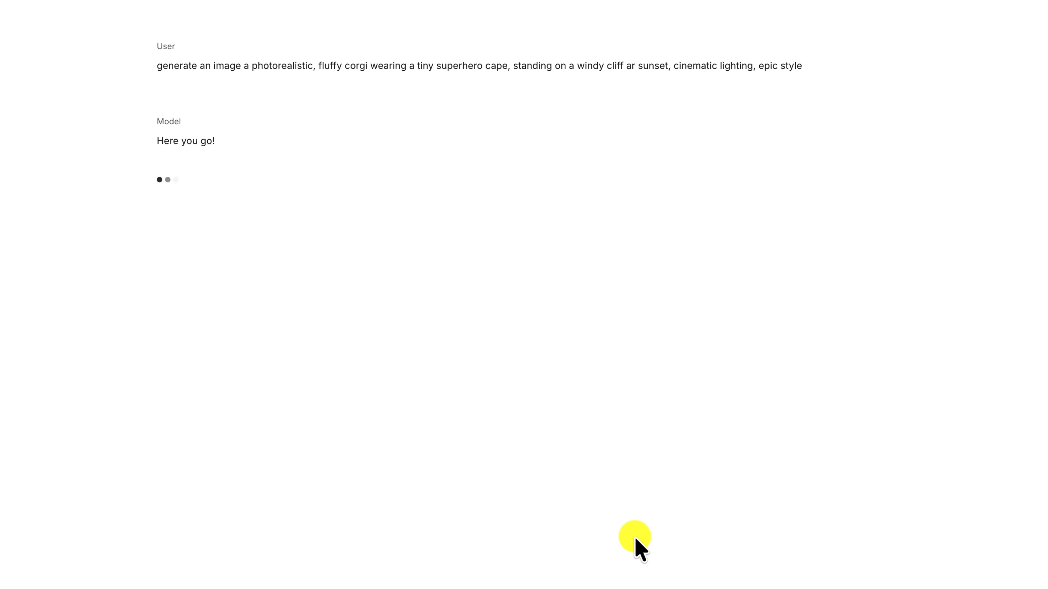
# Submit the follow-up prompt "can you edit the cape to be leather biker jacket?" and view the edited image enlarged.
pyautogui.click(305, 496)
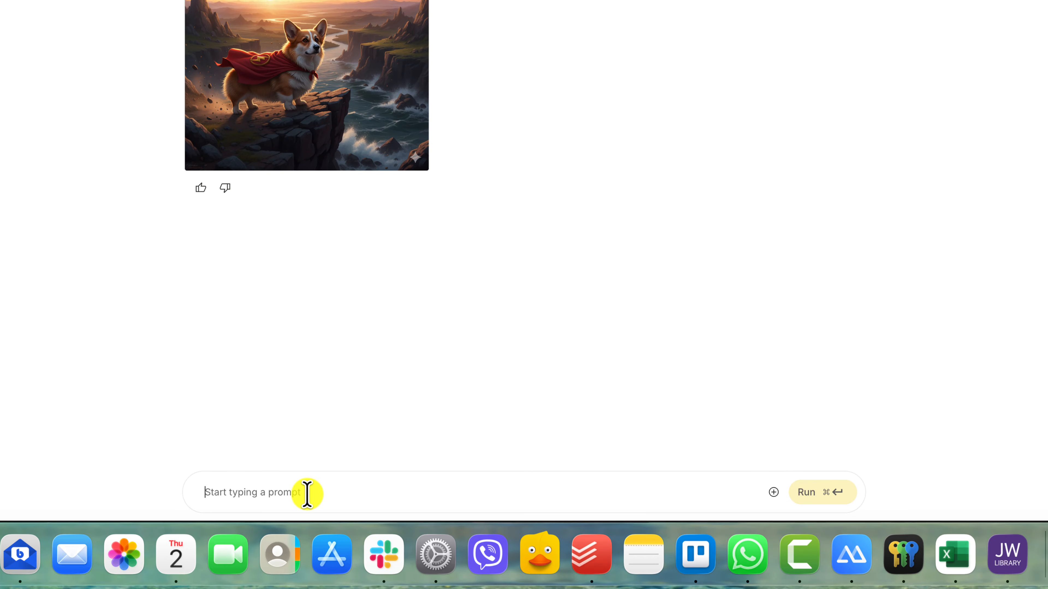
pyautogui.write('can you ')
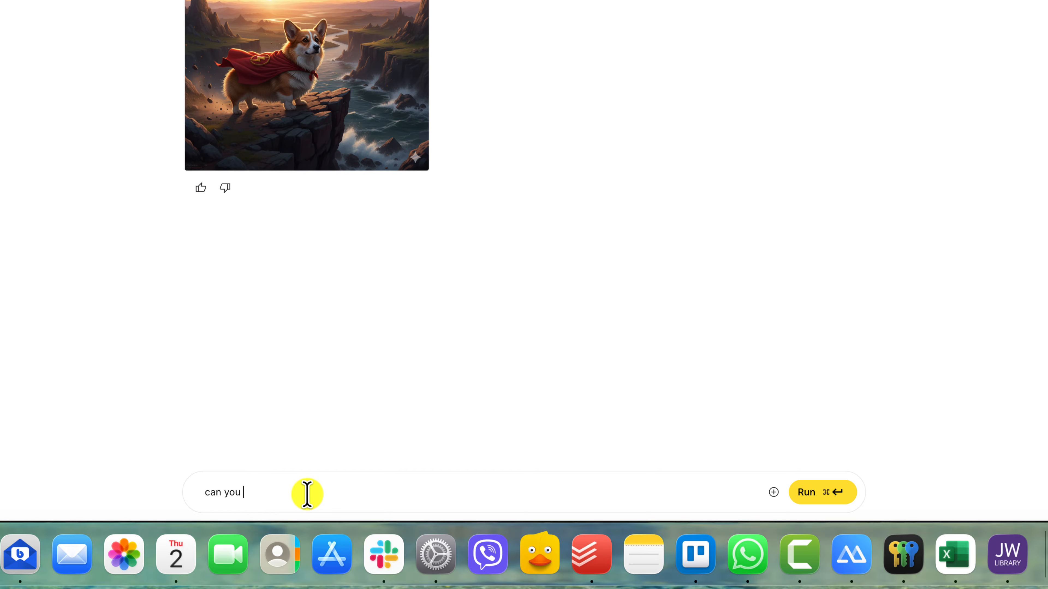
pyautogui.write('edit the cape to be')
pyautogui.write('leather biker jacket?')
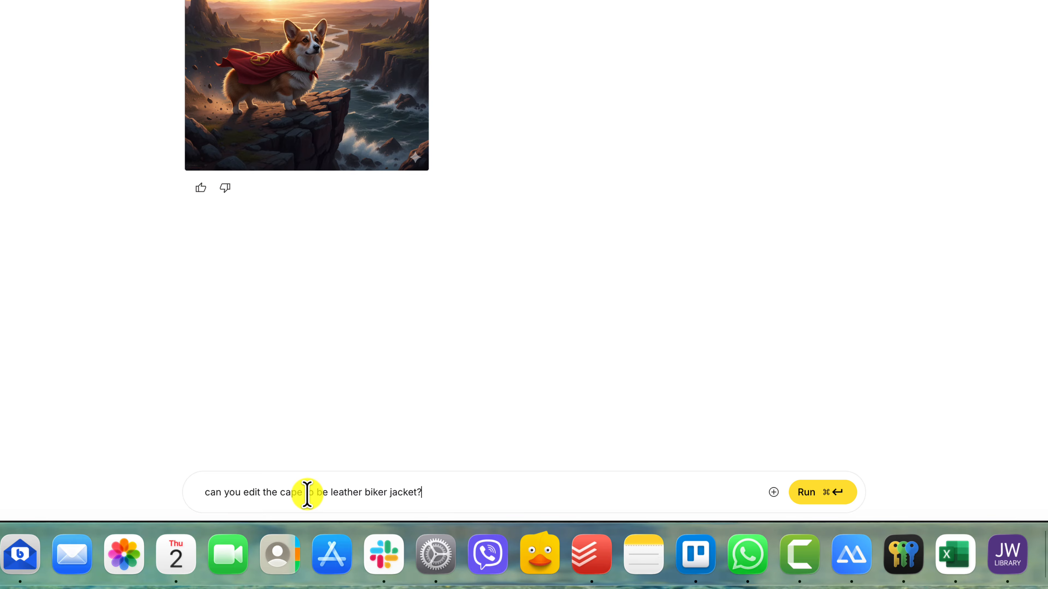
pyautogui.press('Return')
pyautogui.click(811, 495)
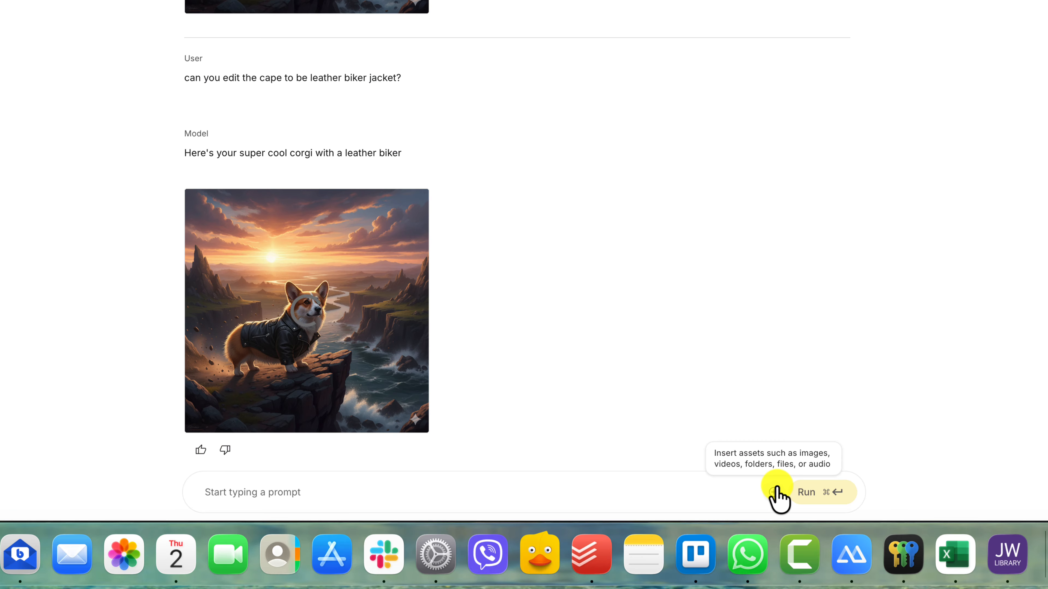
pyautogui.click(284, 342)
pyautogui.click(1043, 296)
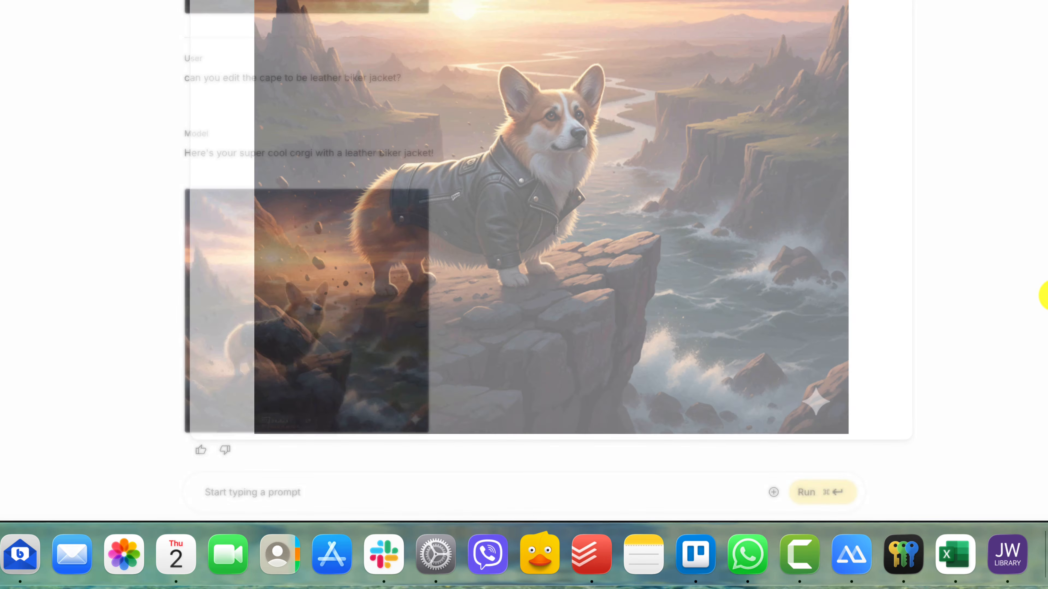
# Submit the follow-up prompt "put a mask over the eyes" to edit the corgi image further.
pyautogui.click(445, 491)
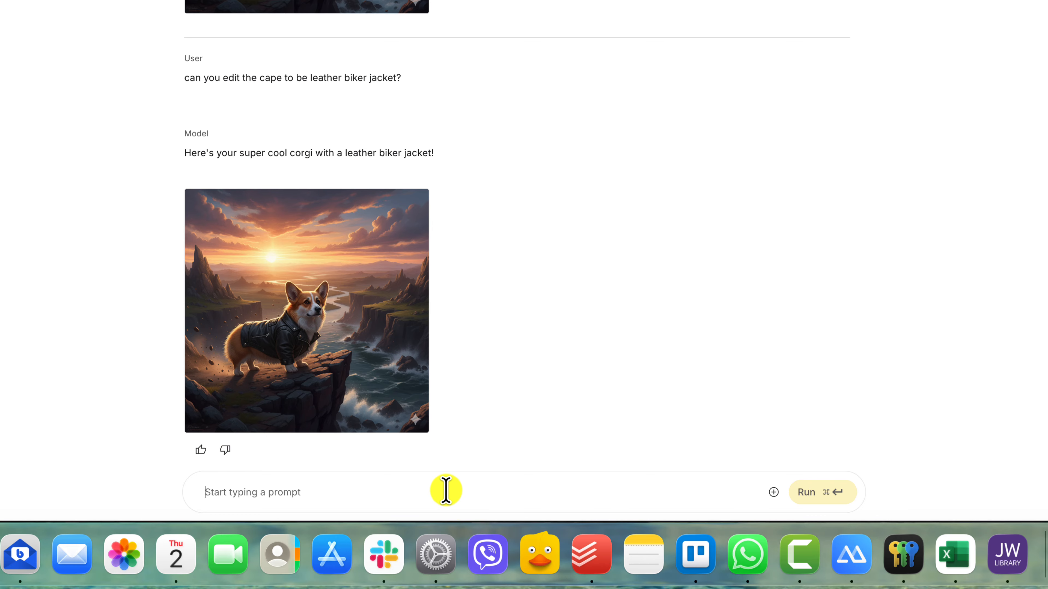
pyautogui.write('put a m')
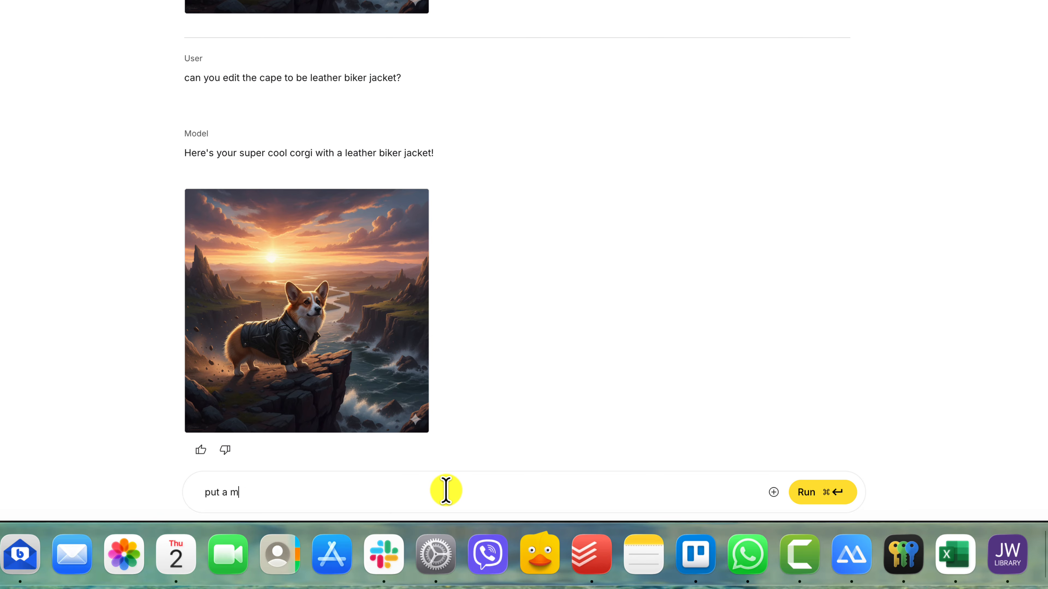
pyautogui.write('ask over the eyes')
pyautogui.press('Return')
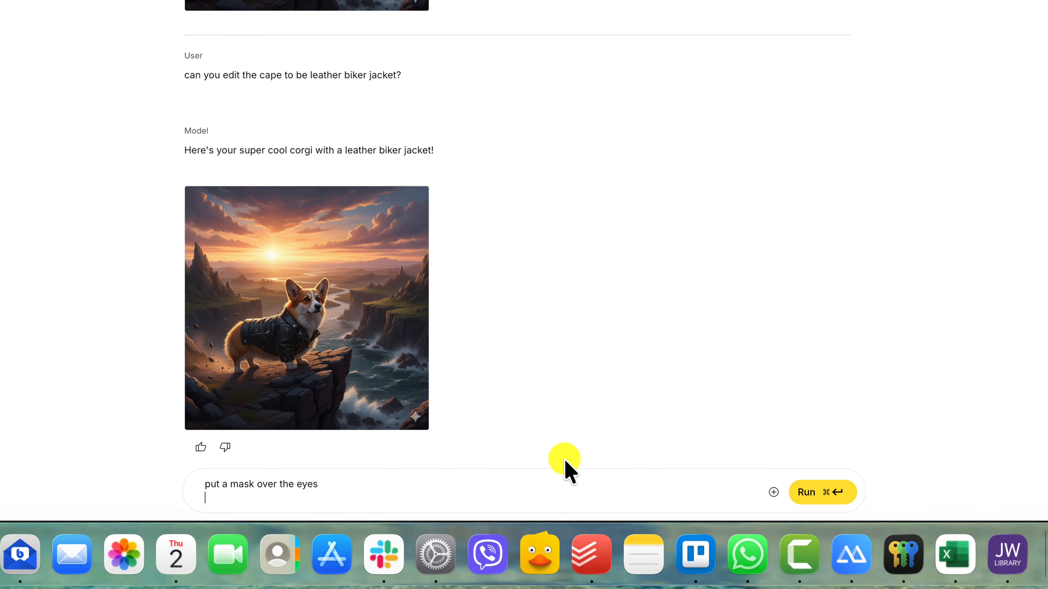
pyautogui.click(802, 497)
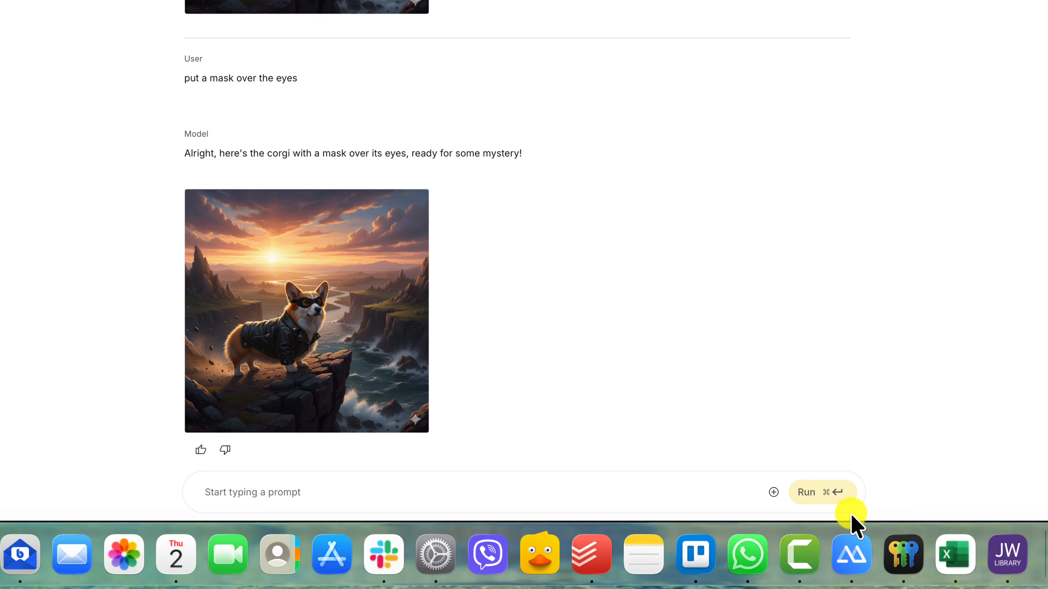
# Write another follow-up prompt for the masked corgi image, starting with "try to".
pyautogui.click(348, 491)
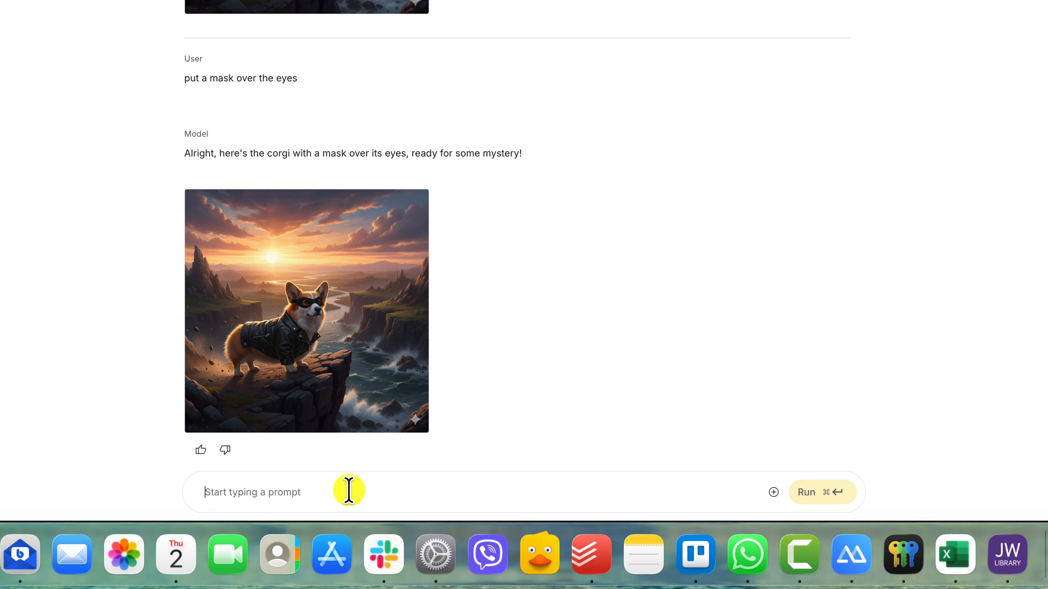
pyautogui.write('try to')
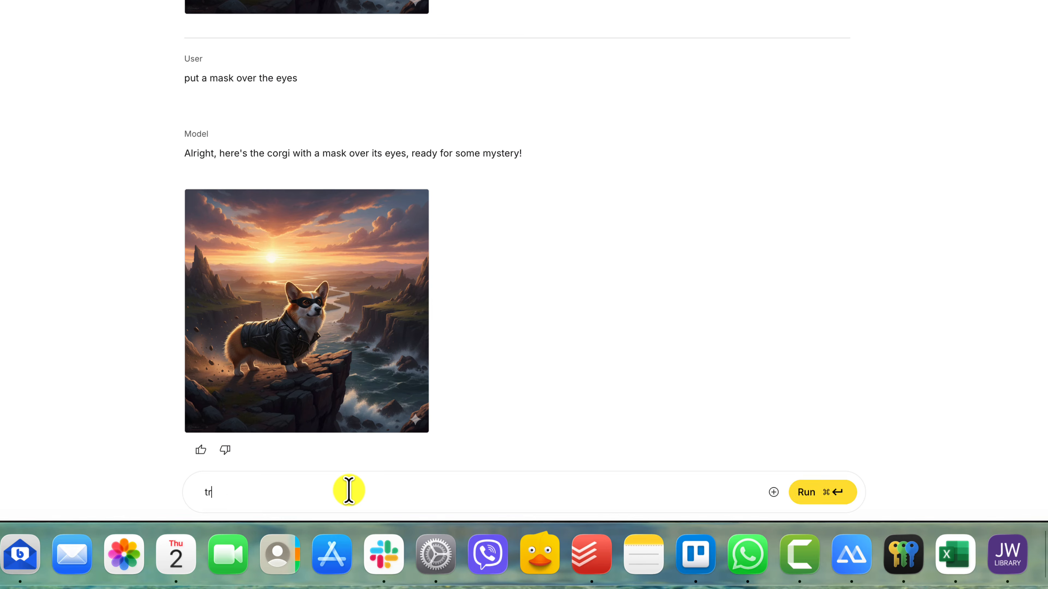